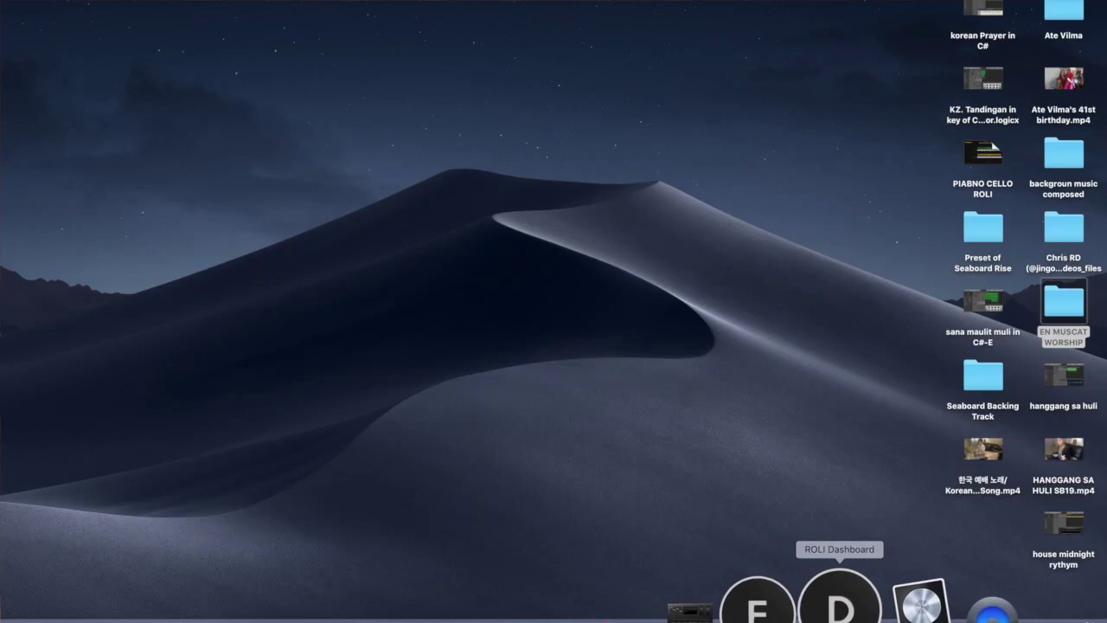
Step: Launch the ROLI Dashboard app from the Mac desktop's Dock
{"action": "left_click", "coordinate": [839, 606]}
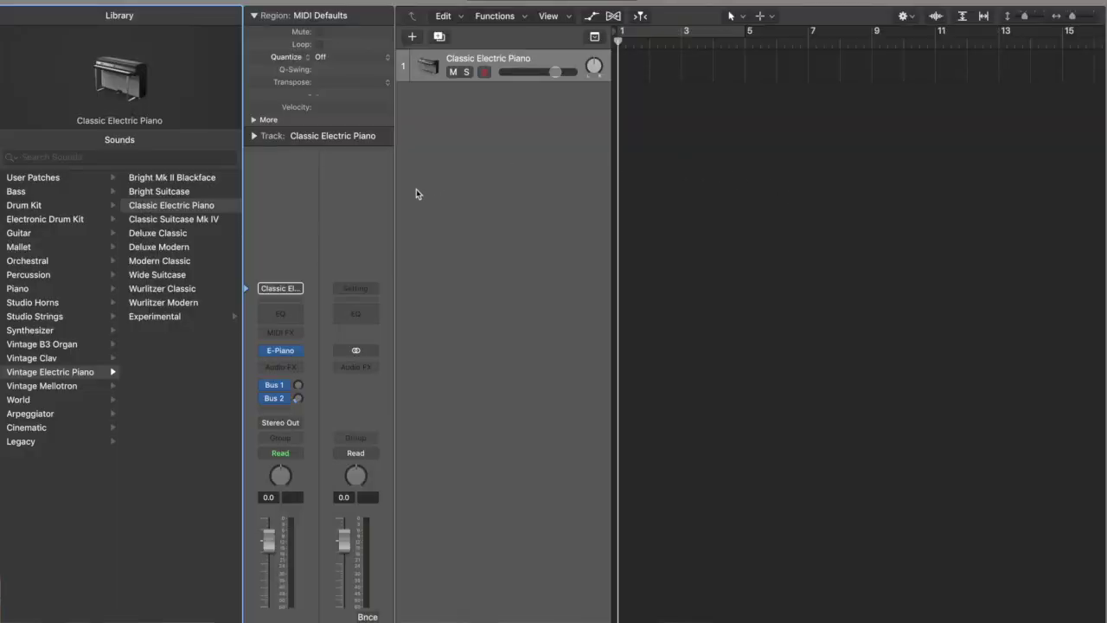
Step: Swap the track's electric piano for Equator from the instrument slot's Recent list
{"action": "mouse_move", "coordinate": [302, 359]}
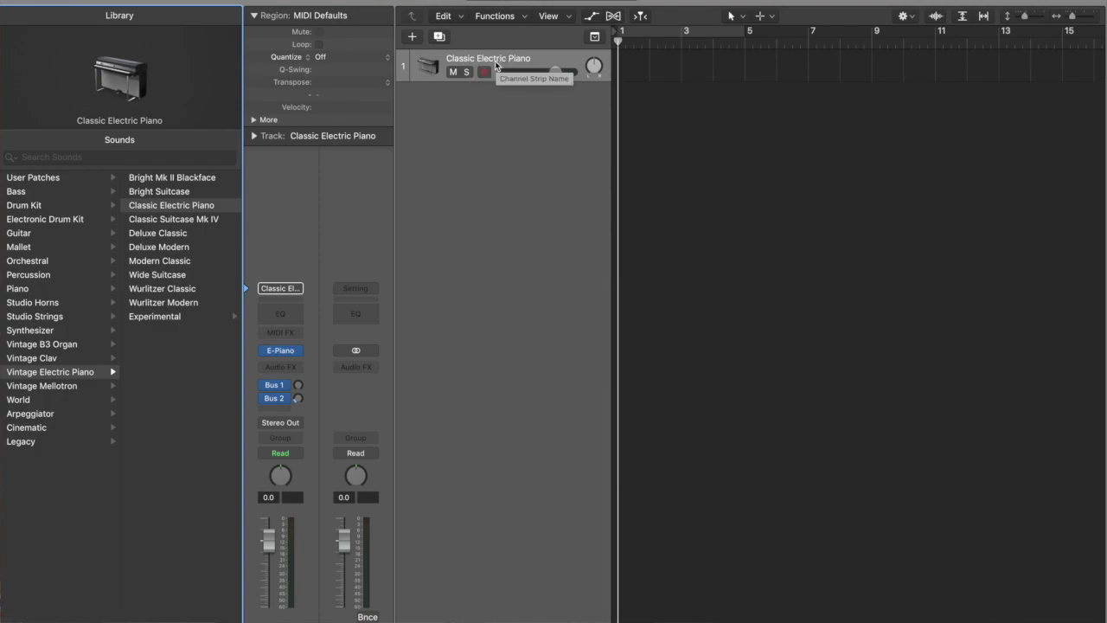
{"action": "left_click", "coordinate": [299, 351]}
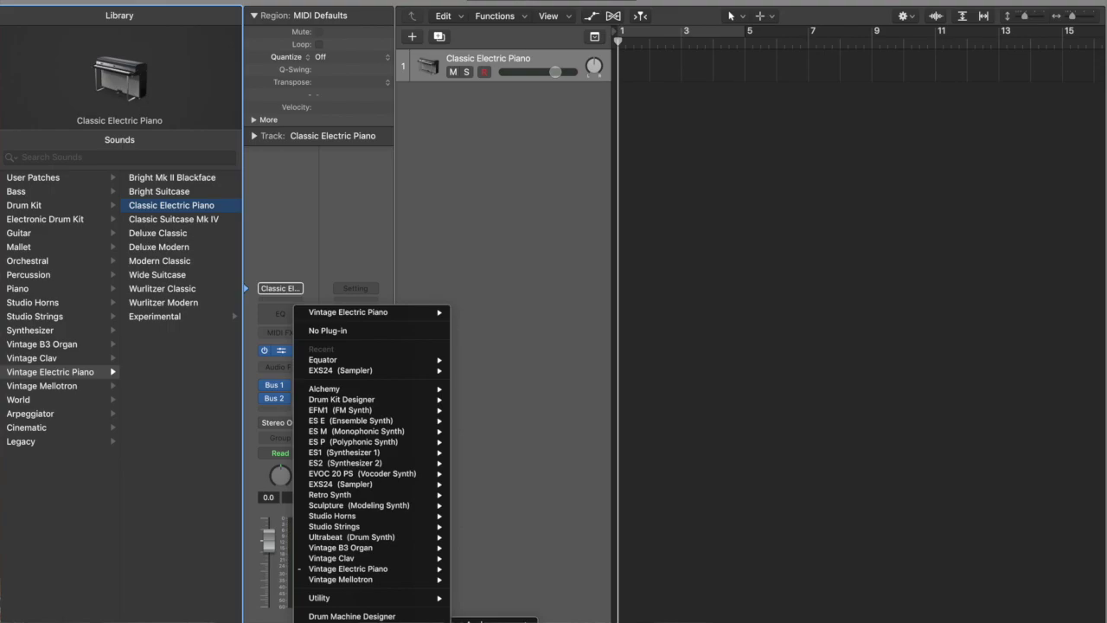
{"action": "left_click", "coordinate": [494, 619]}
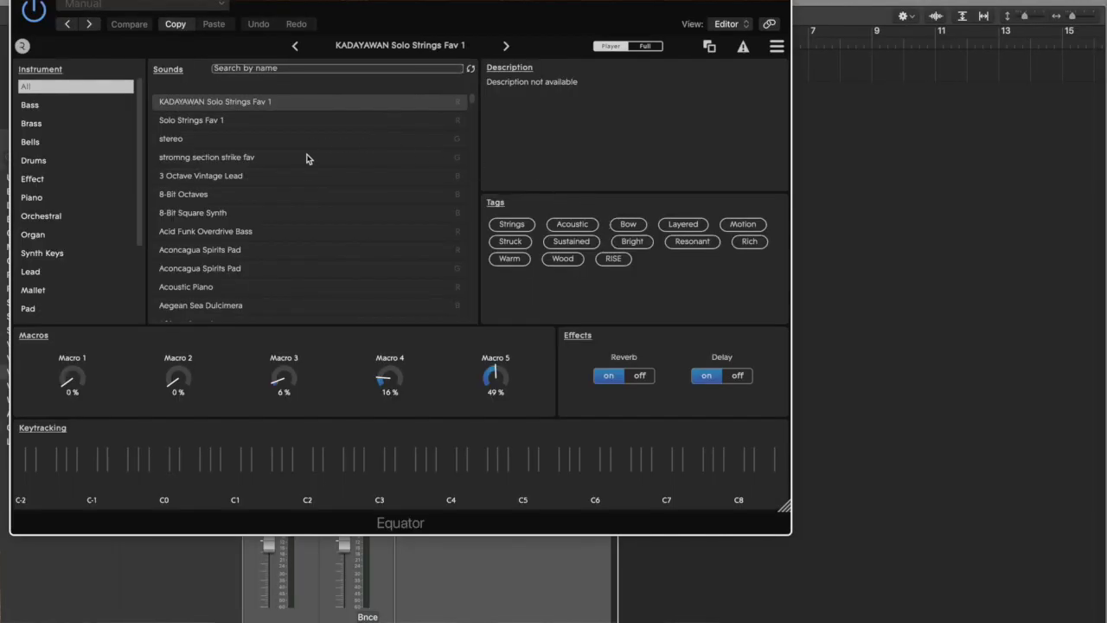
Step: Load Equator's Strings > Solo Strings sound and close the Equator window
{"action": "left_click_drag", "start_coordinate": [378, 10], "coordinate": [572, 16]}
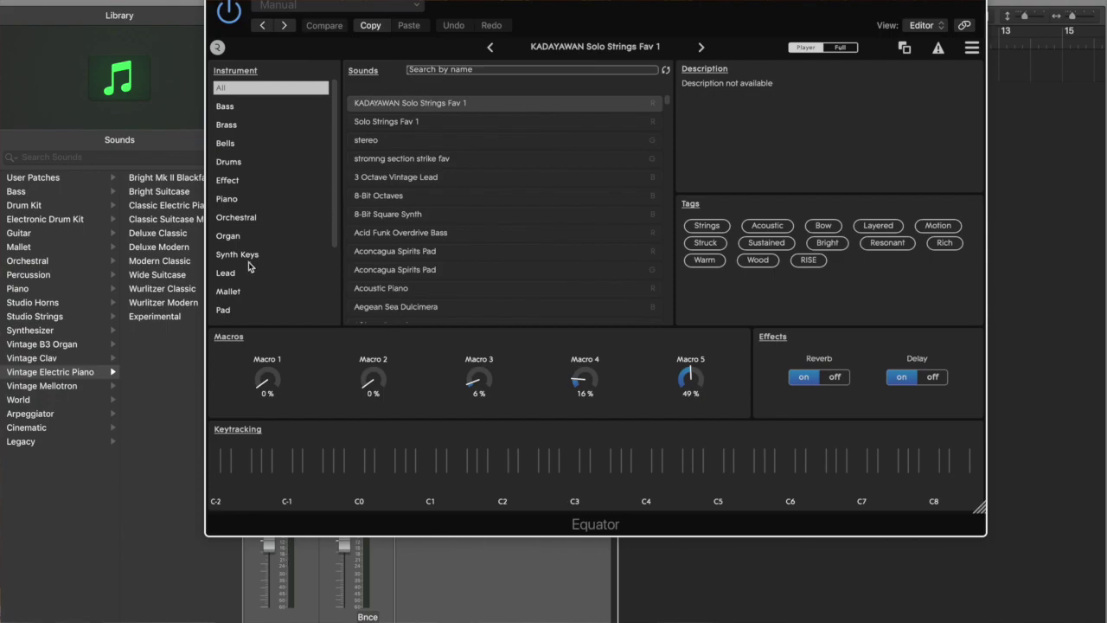
{"action": "scroll", "coordinate": [249, 267], "scroll_direction": "down", "scroll_amount": 3}
{"action": "scroll", "coordinate": [249, 267], "scroll_direction": "down", "scroll_amount": 1}
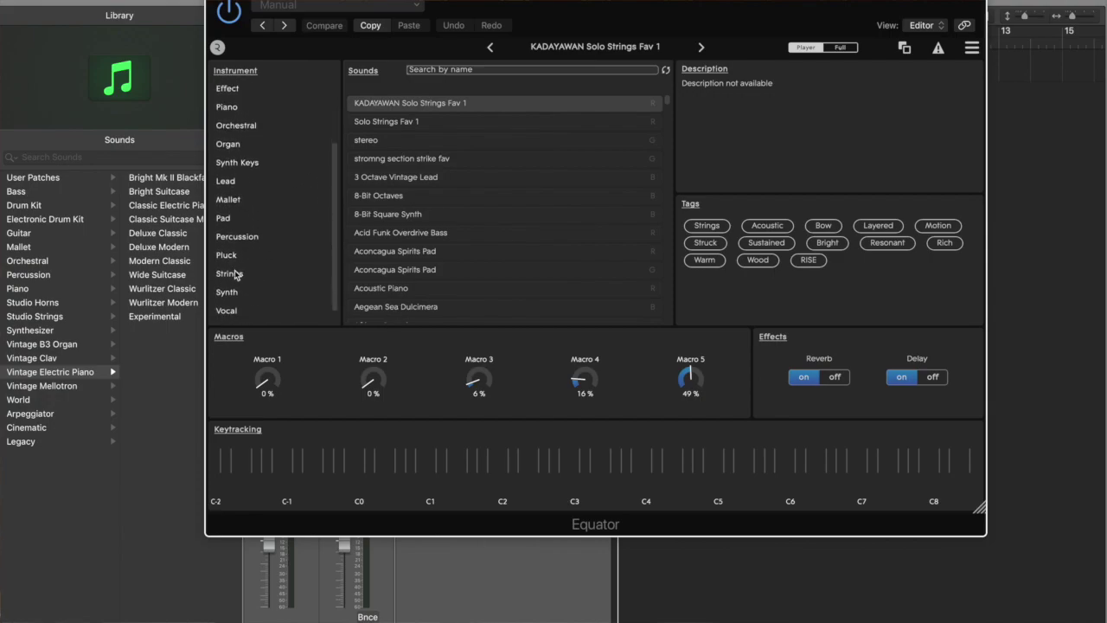
{"action": "left_click", "coordinate": [239, 275]}
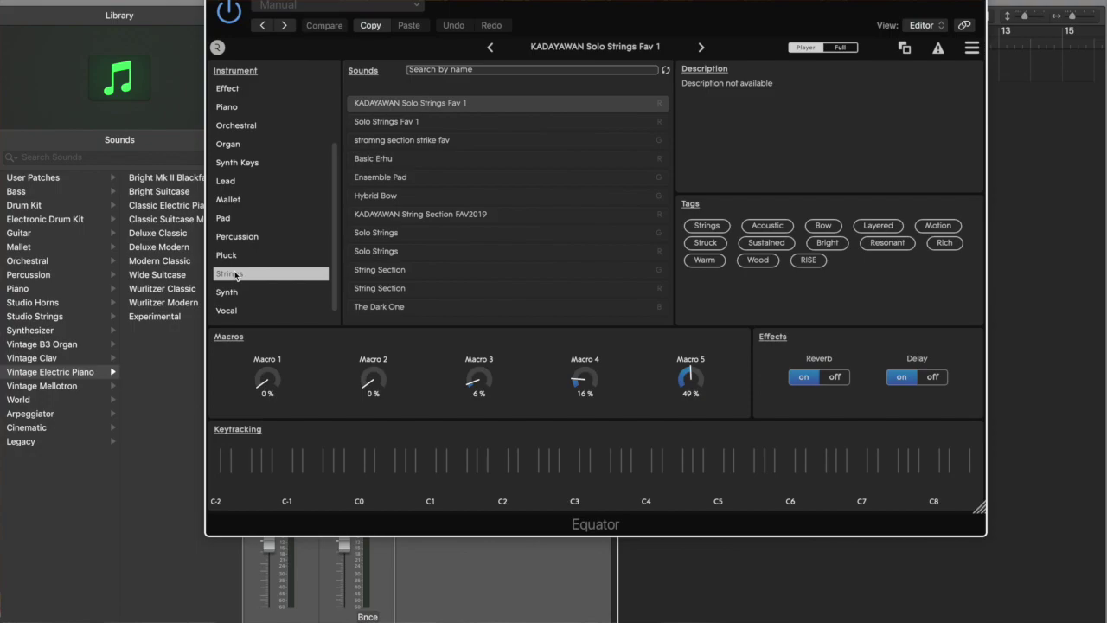
{"action": "left_click", "coordinate": [381, 236]}
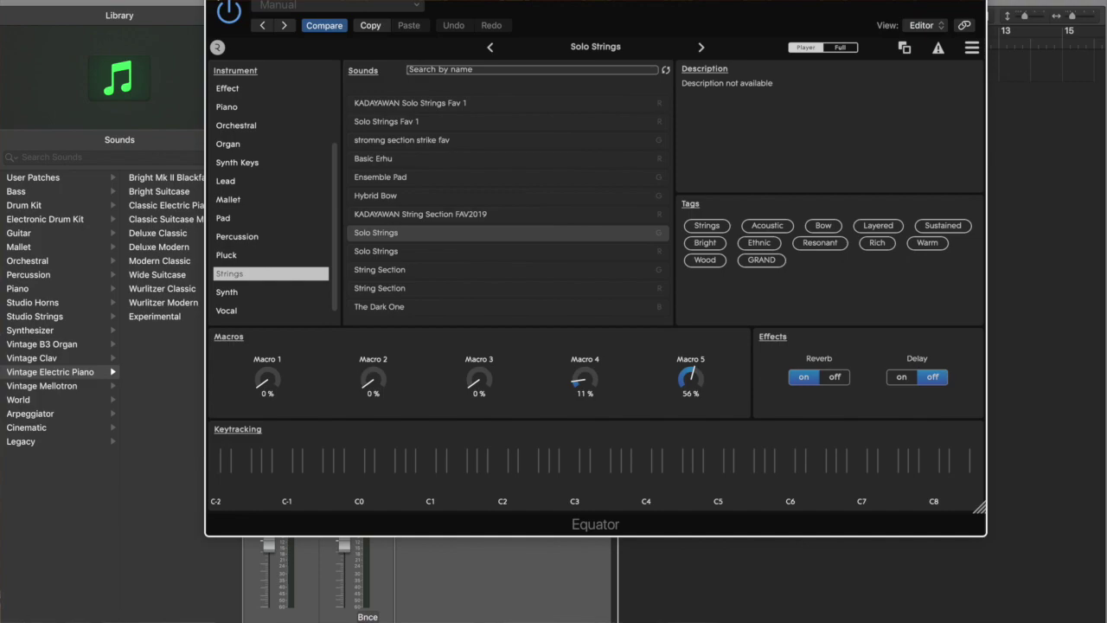
{"action": "key", "text": "super+w"}
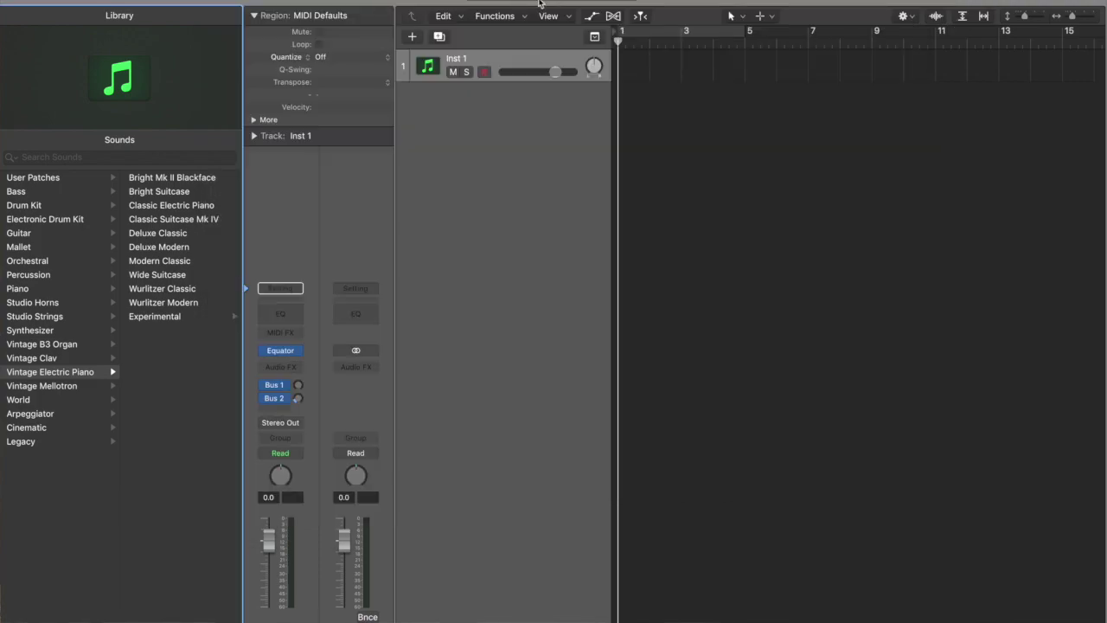
{"action": "left_click", "coordinate": [428, 67]}
Step: Set the Inst 1 track icon to the cello from the Strings icons
{"action": "left_click", "coordinate": [429, 68]}
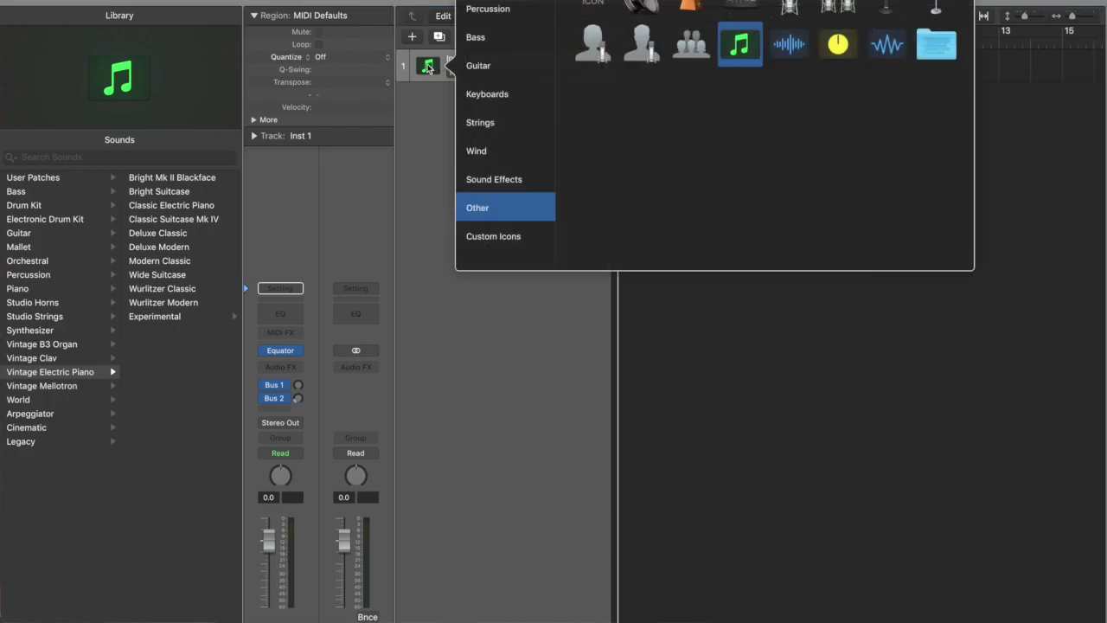
{"action": "left_click", "coordinate": [494, 126]}
{"action": "left_click", "coordinate": [735, 6]}
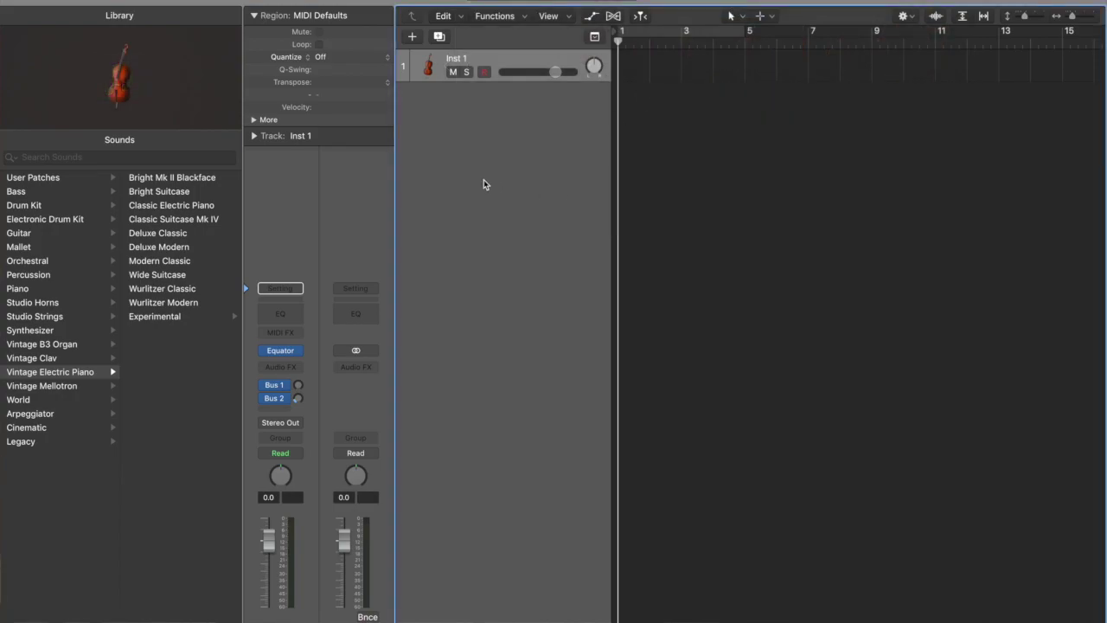
Step: Insert a stereo ChromaVerb (Reverb > ChromaVerb > Stereo) in the Audio FX slot
{"action": "left_click", "coordinate": [299, 370]}
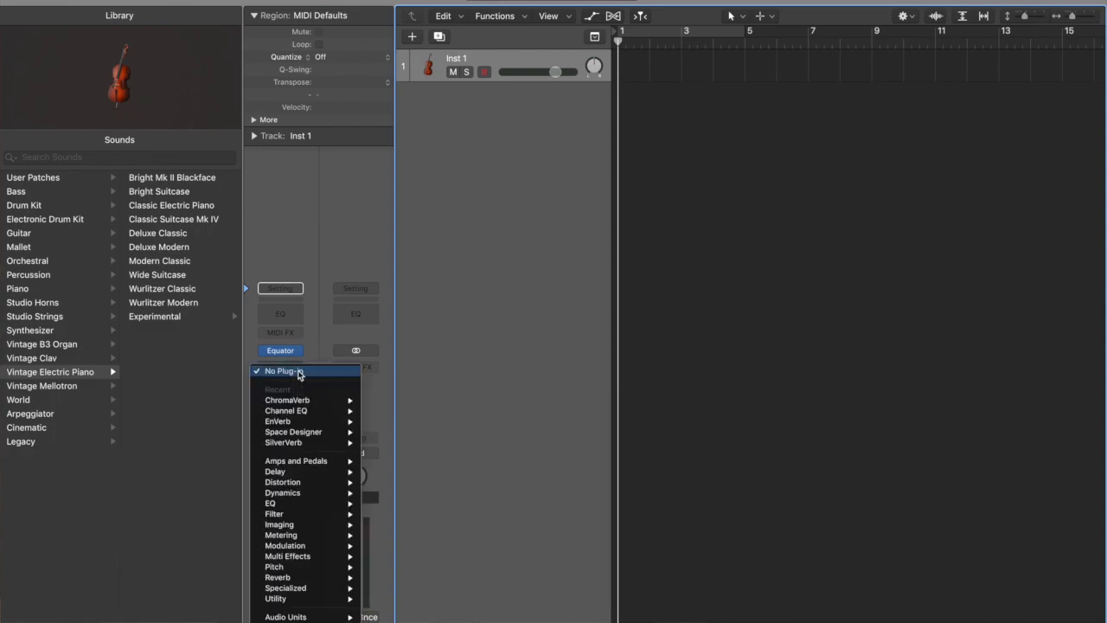
{"action": "mouse_move", "coordinate": [334, 579]}
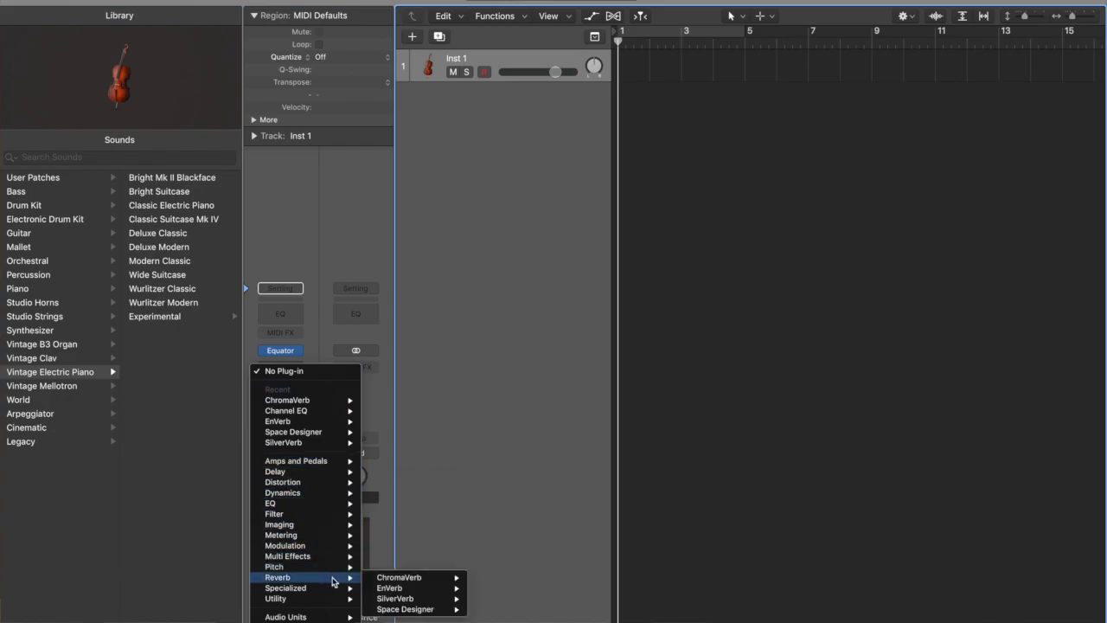
{"action": "mouse_move", "coordinate": [372, 578]}
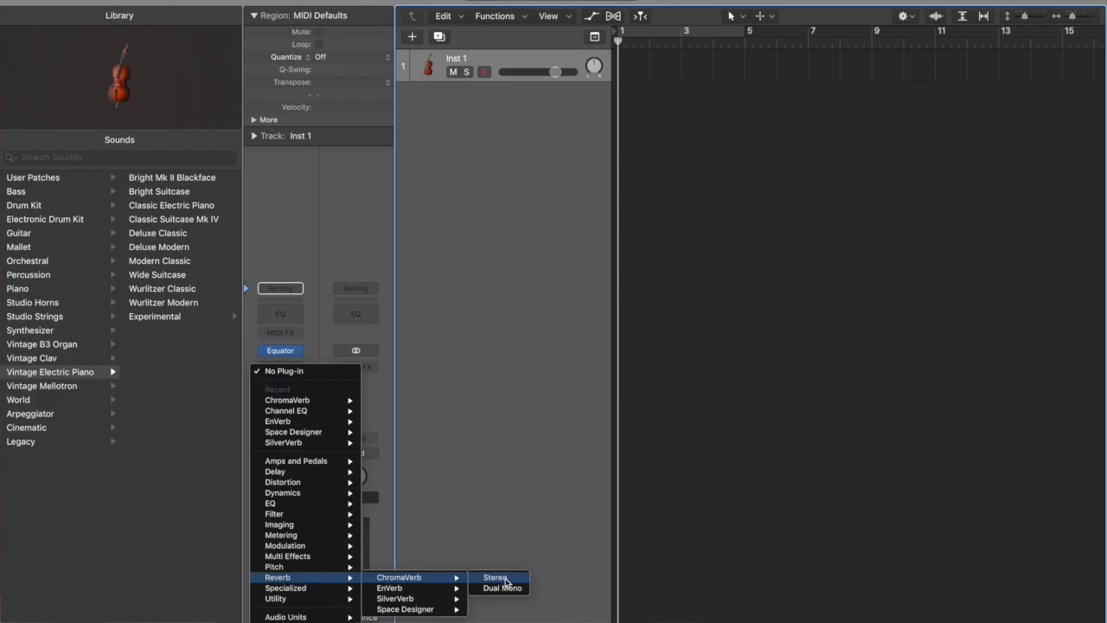
{"action": "left_click", "coordinate": [506, 581]}
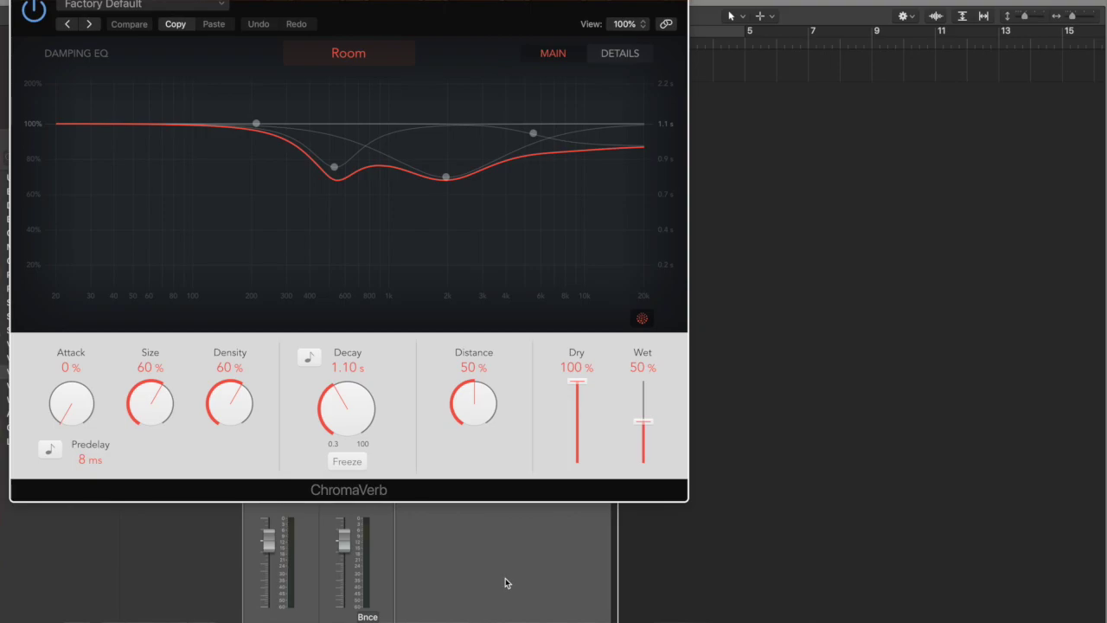
Step: Set the ChromaVerb room type to Vocal Hall
{"action": "left_click", "coordinate": [355, 56]}
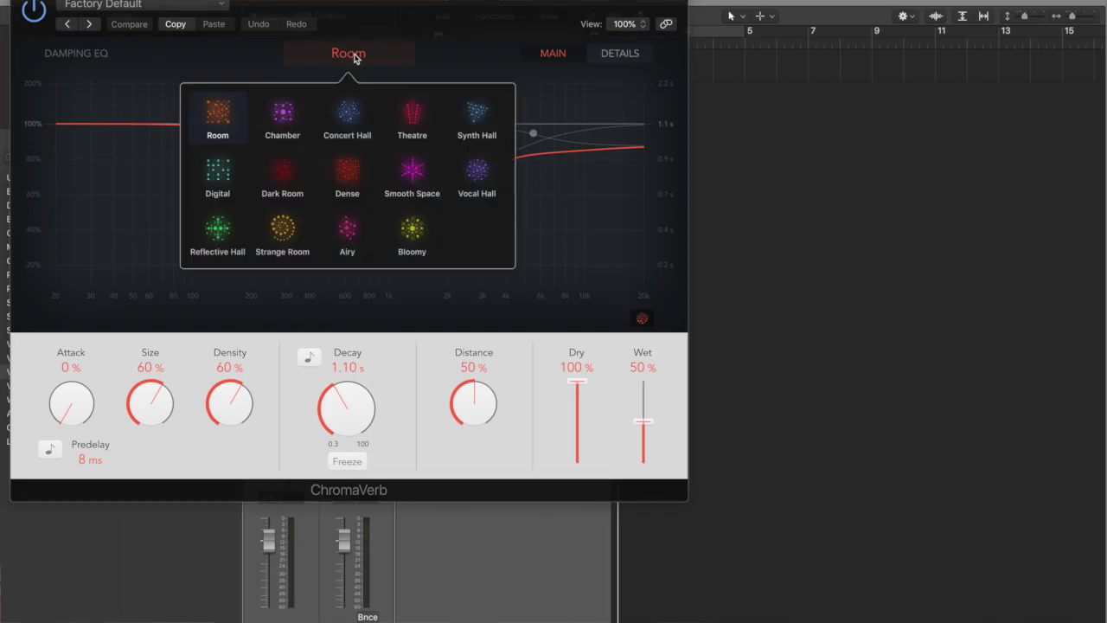
{"action": "left_click", "coordinate": [483, 179]}
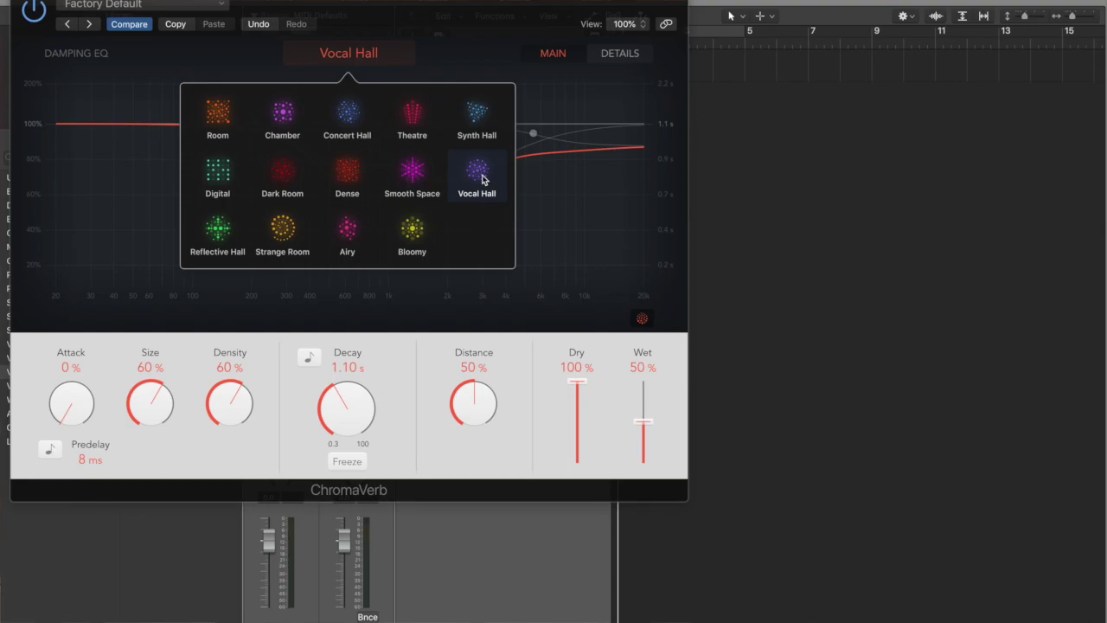
{"action": "left_click", "coordinate": [142, 211]}
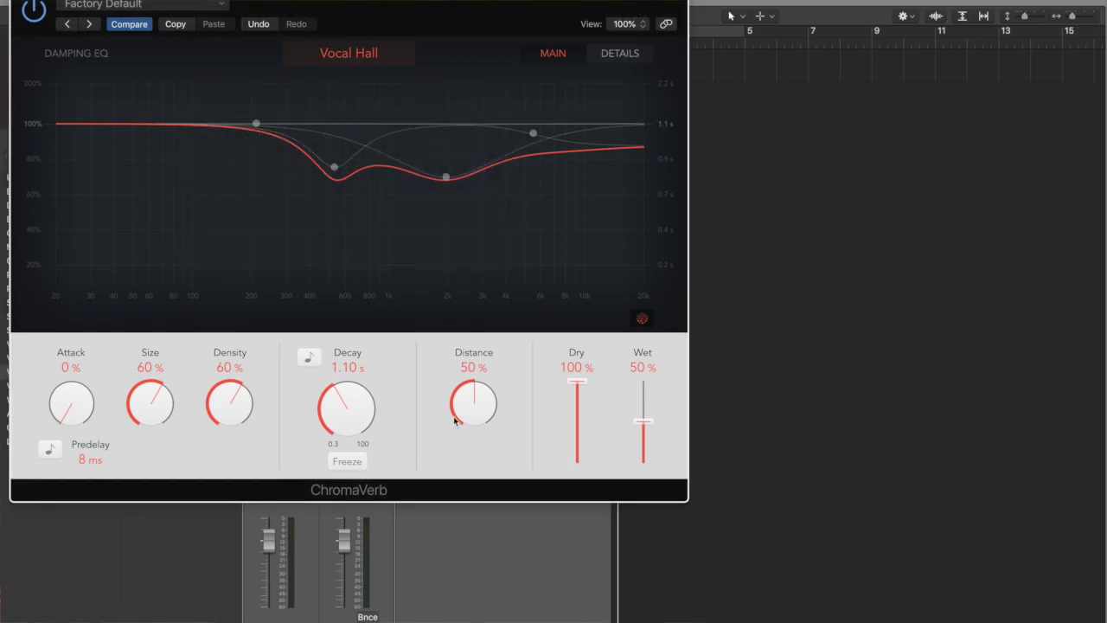
Step: Set Wet to 100%, Attack to about 46% and Decay to 3.10 s, then close ChromaVerb
{"action": "left_click_drag", "start_coordinate": [647, 424], "coordinate": [648, 369]}
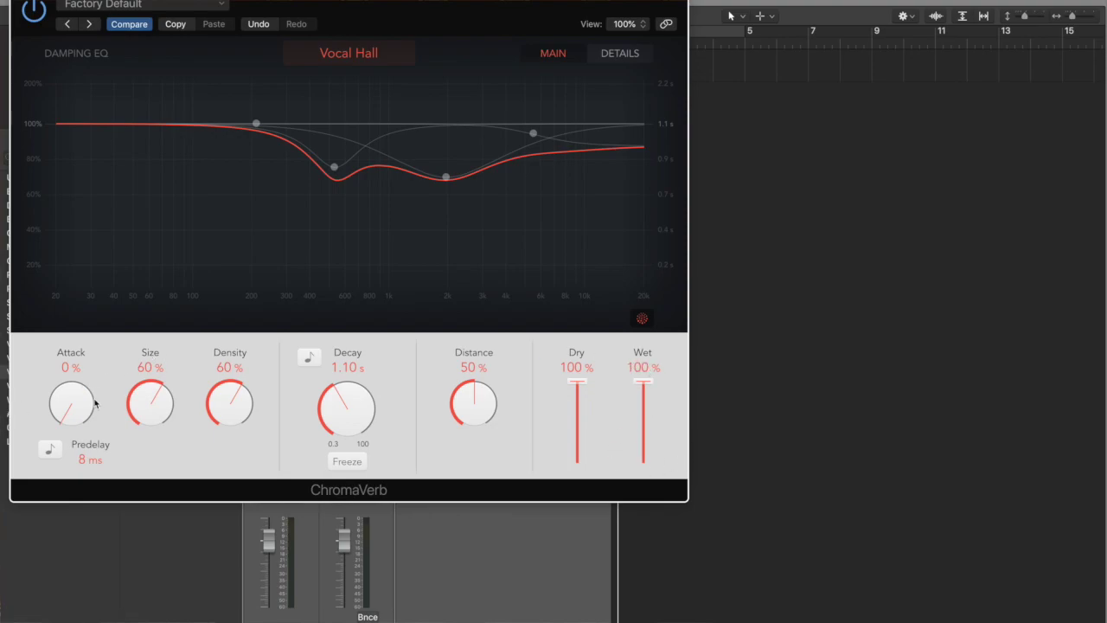
{"action": "left_click_drag", "start_coordinate": [68, 417], "coordinate": [64, 323]}
{"action": "left_click_drag", "start_coordinate": [344, 421], "coordinate": [344, 374]}
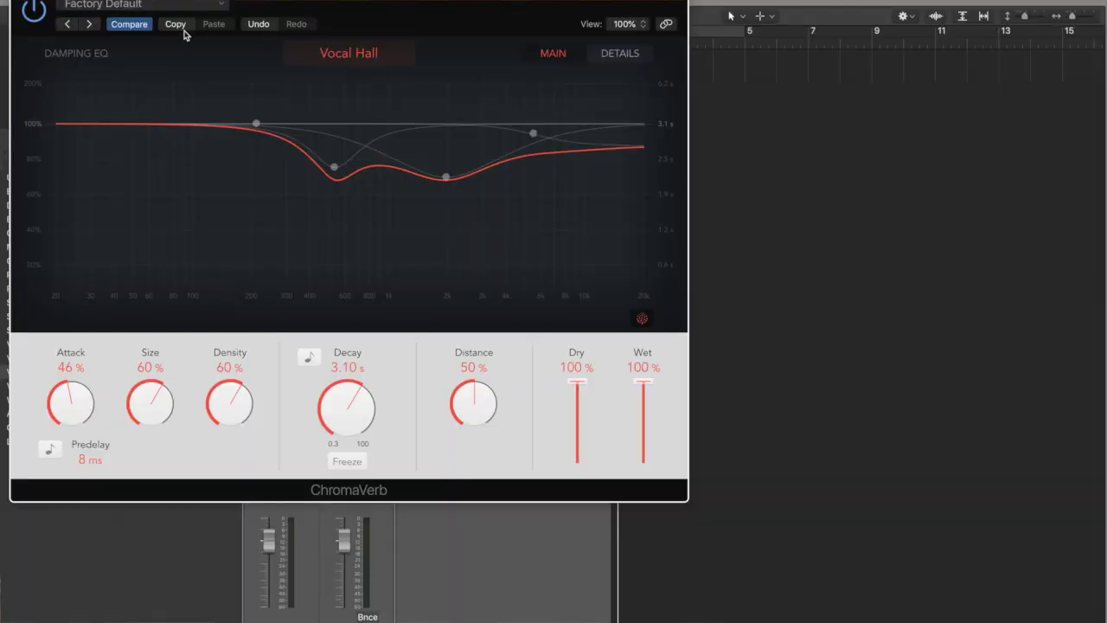
{"action": "key", "text": "super+w"}
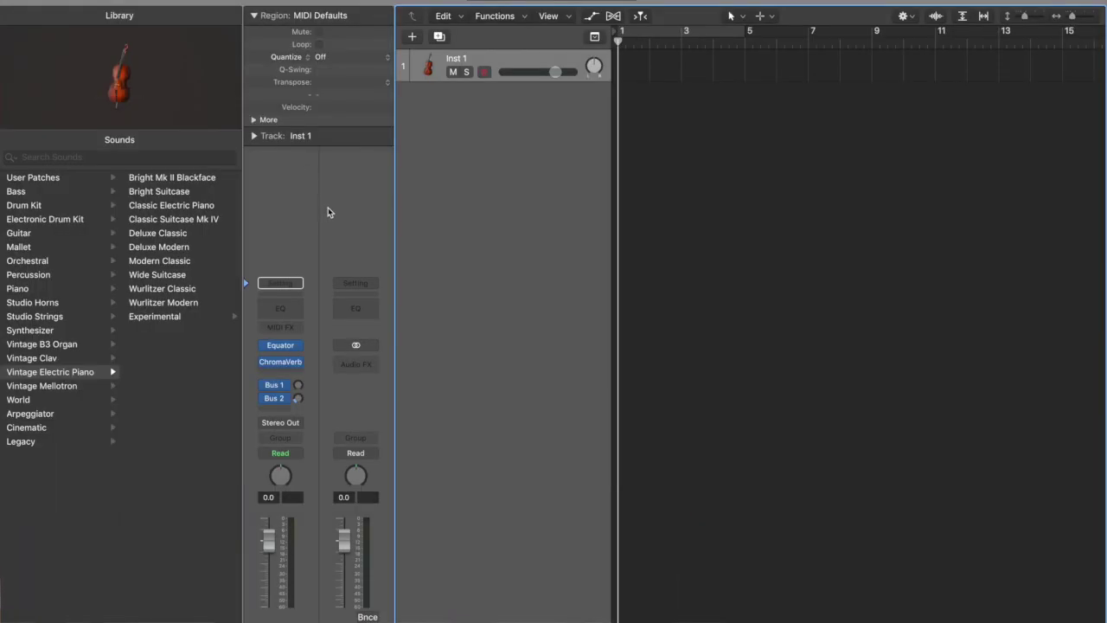
Step: Insert a stereo ChromaVerb on the channel and open its Vocal Hall settings window
{"action": "left_click", "coordinate": [301, 369]}
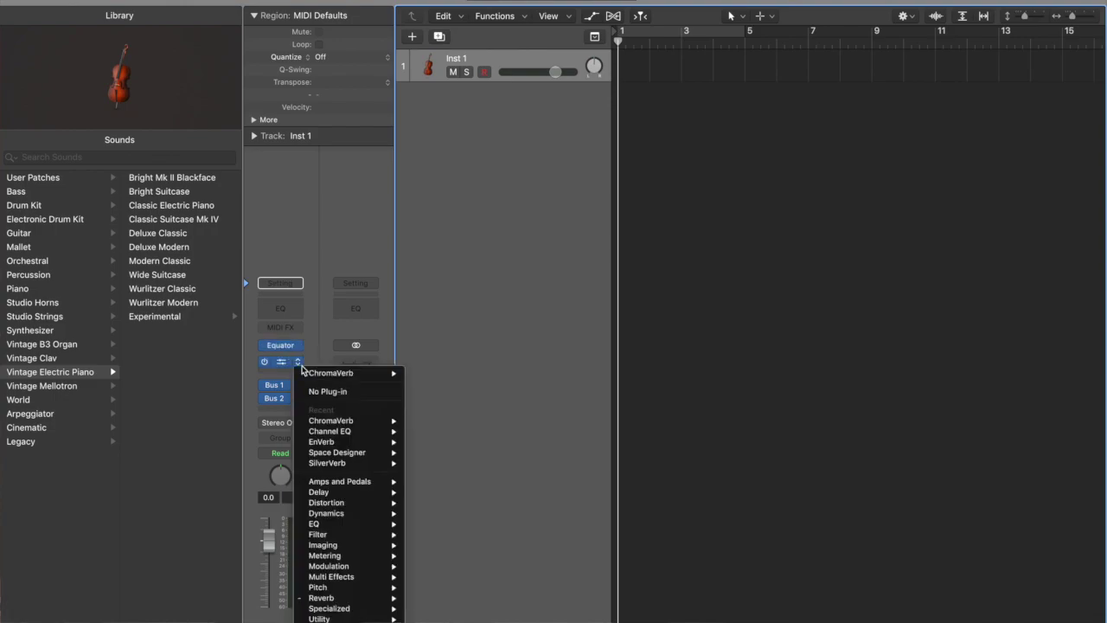
{"action": "mouse_move", "coordinate": [381, 599]}
{"action": "mouse_move", "coordinate": [463, 599]}
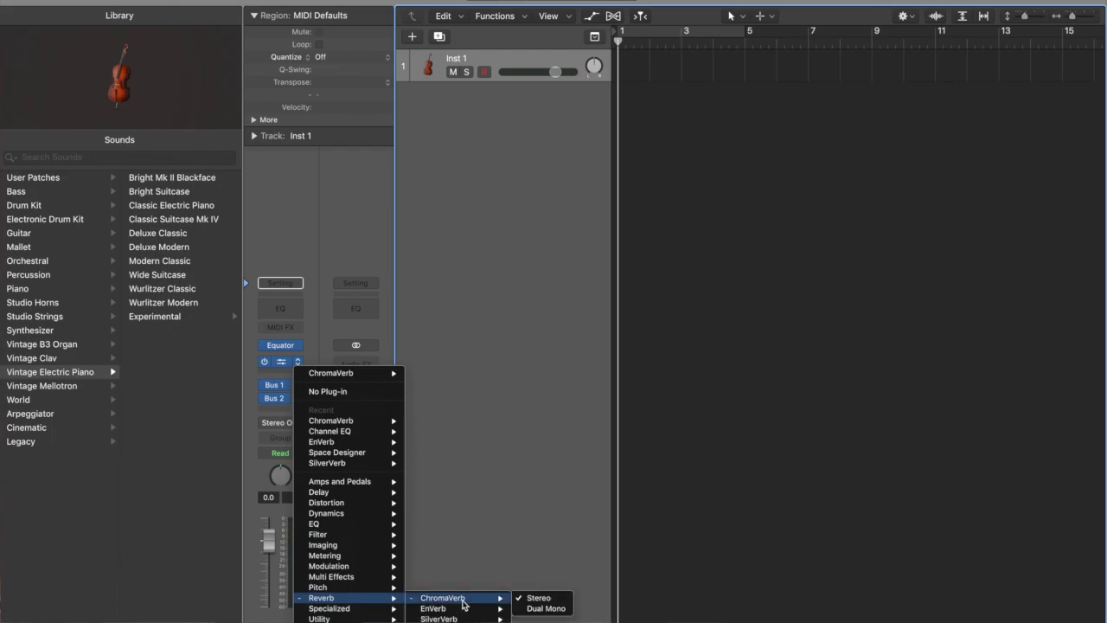
{"action": "left_click", "coordinate": [540, 598]}
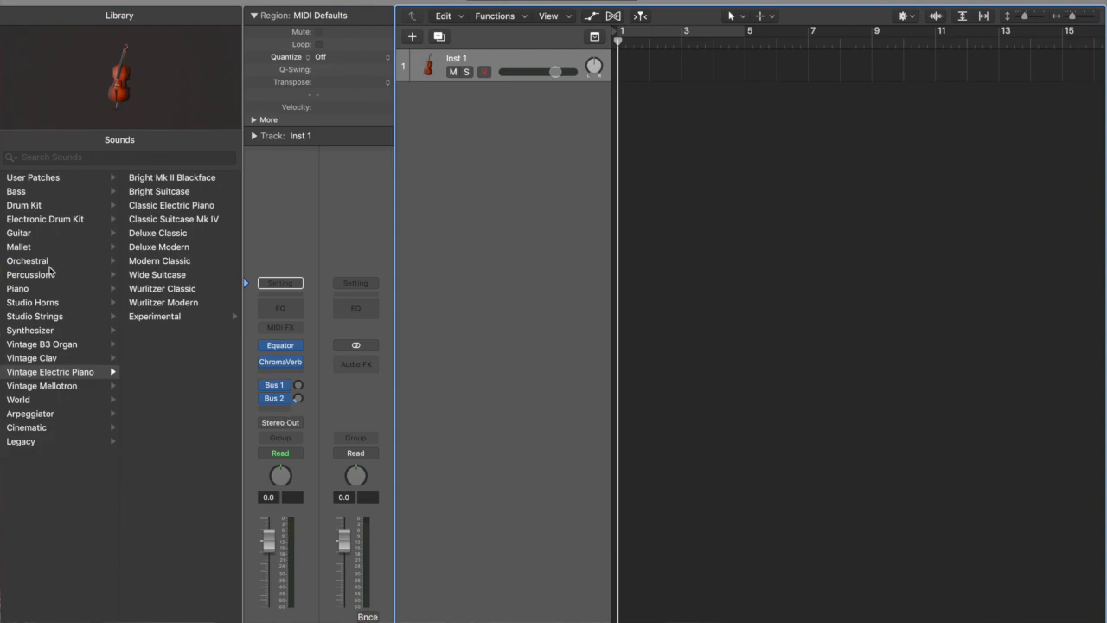
{"action": "mouse_move", "coordinate": [283, 367]}
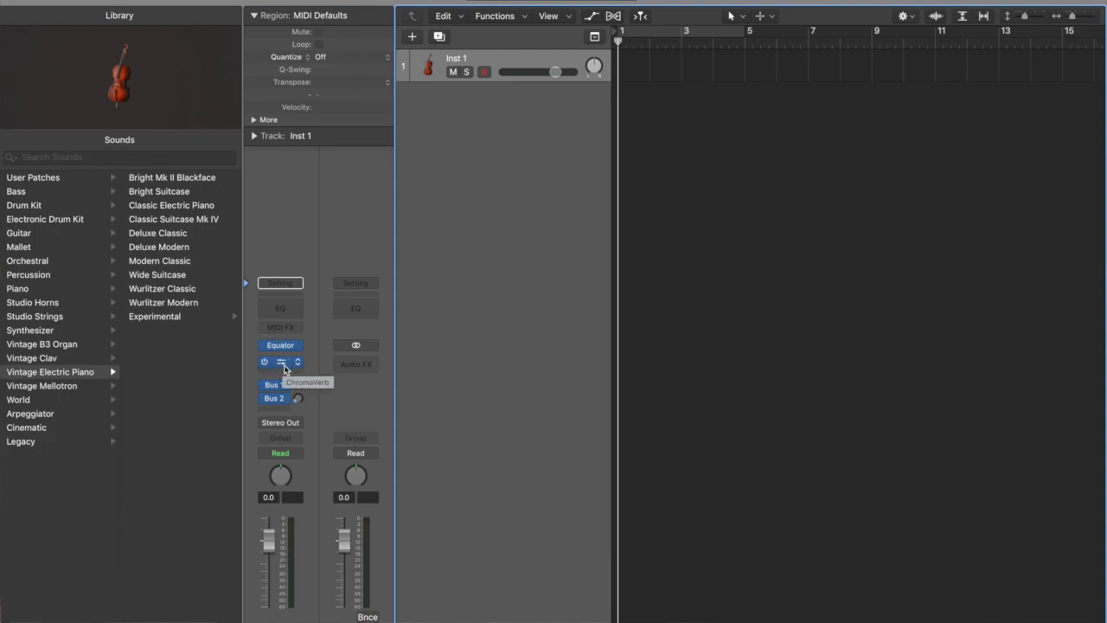
{"action": "left_click", "coordinate": [282, 363]}
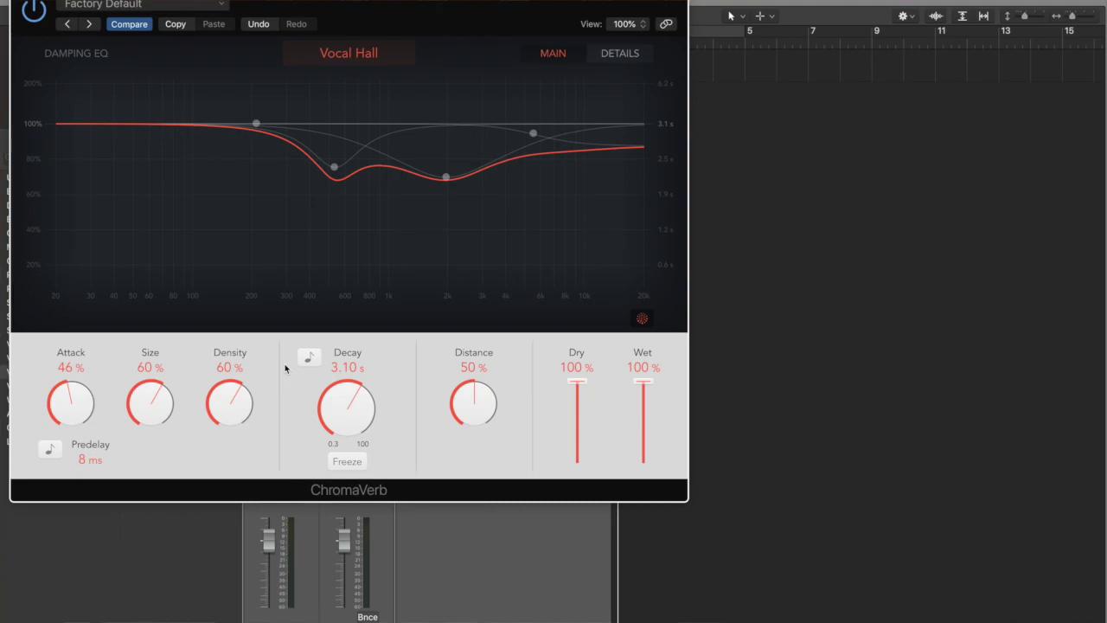
Step: Try Concert Hall, return to Vocal Hall, and close the ChromaVerb window
{"action": "left_click", "coordinate": [357, 57]}
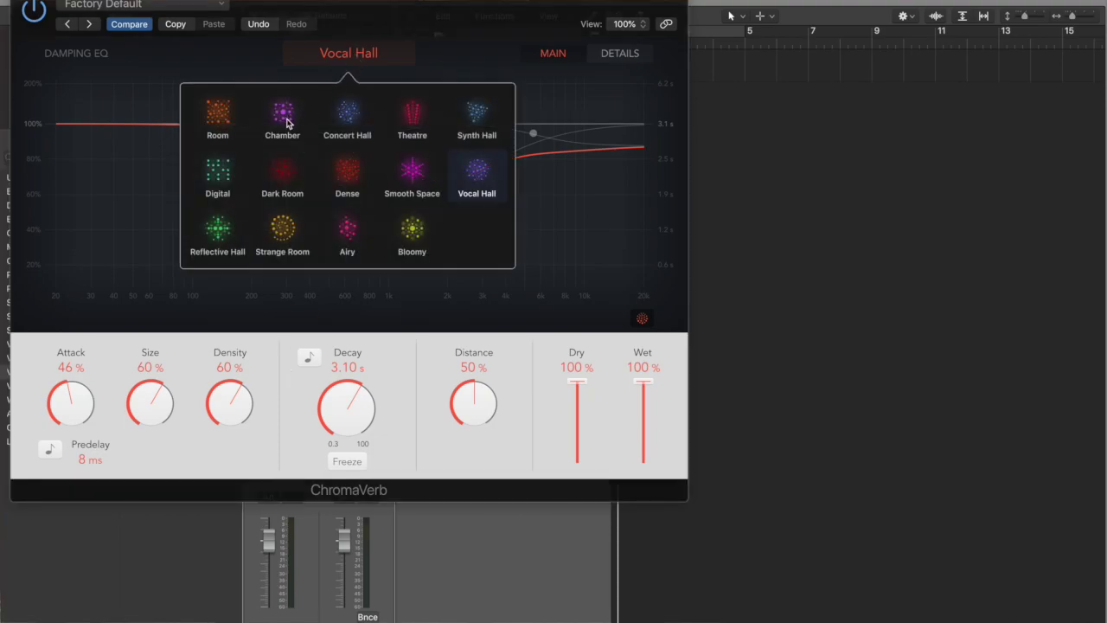
{"action": "left_click", "coordinate": [350, 123]}
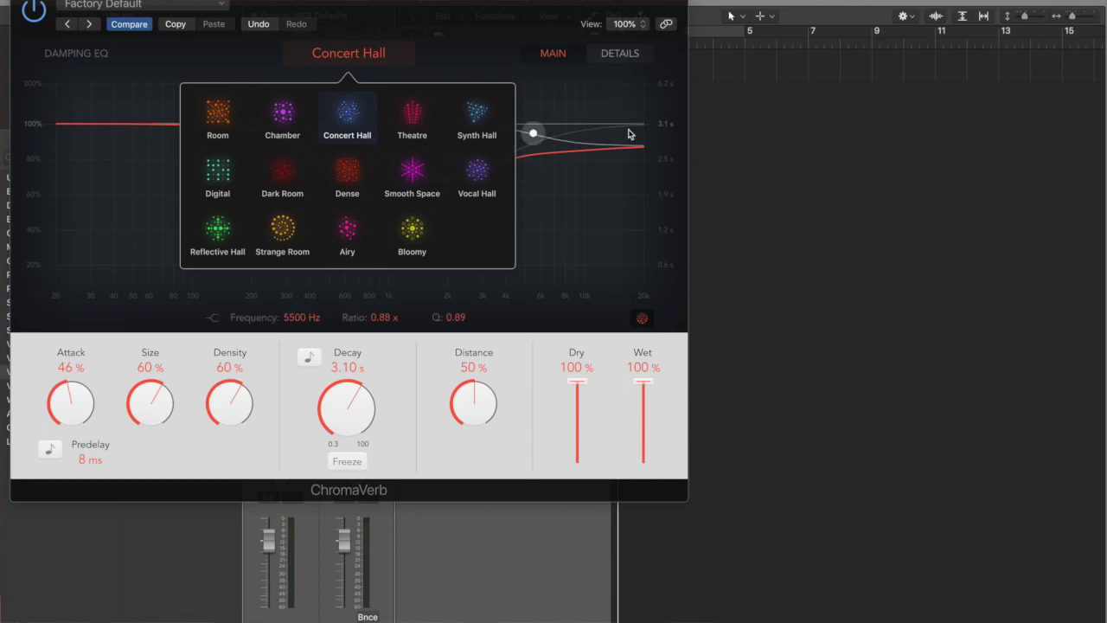
{"action": "left_click", "coordinate": [482, 178]}
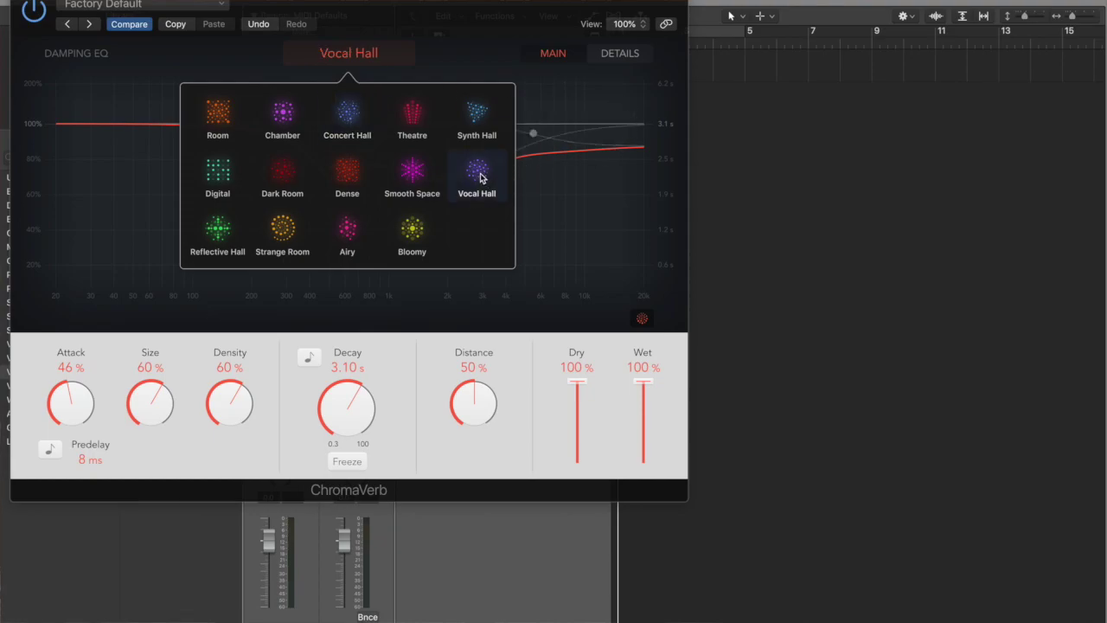
{"action": "key", "text": "super+w"}
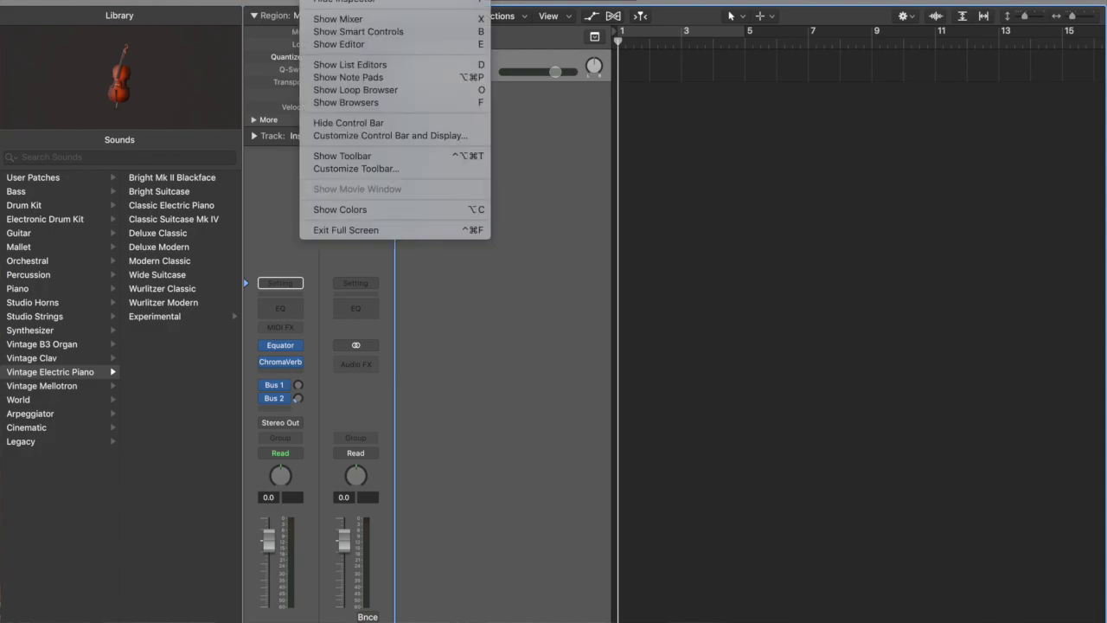
Step: Show Smart Controls, insert Channel EQ from the EQ tab after ChromaVerb, and activate it
{"action": "left_click", "coordinate": [344, 32]}
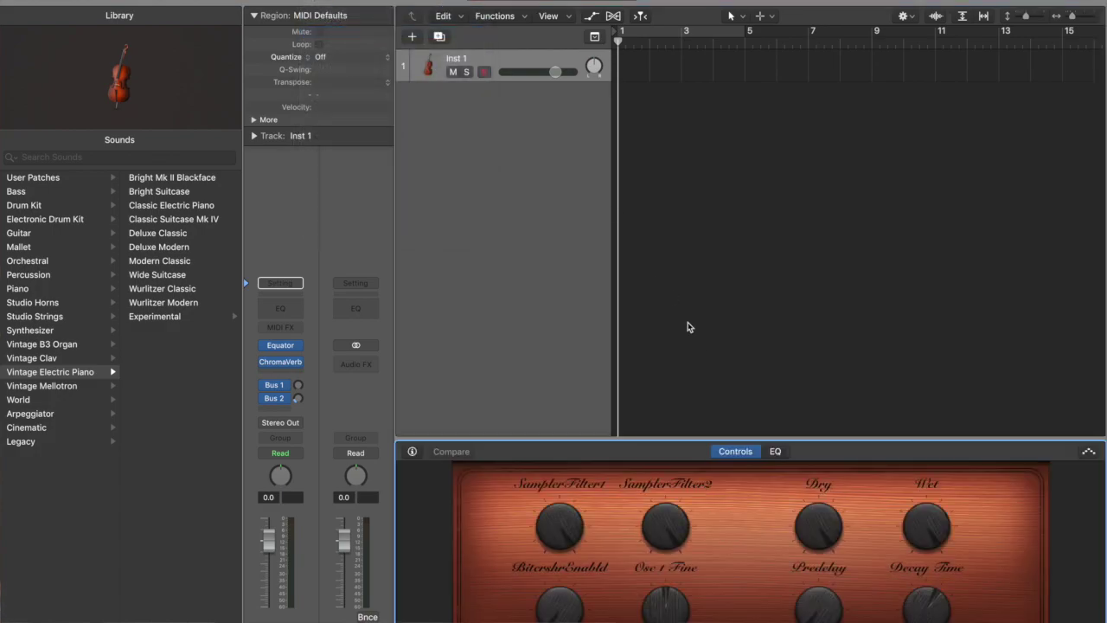
{"action": "left_click", "coordinate": [776, 452]}
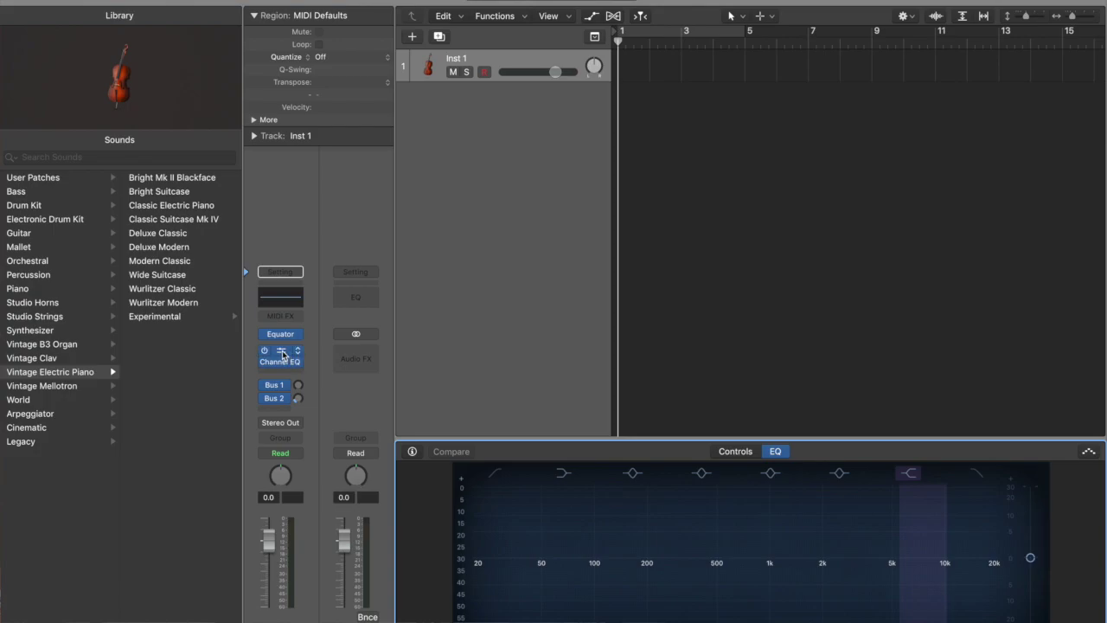
{"action": "left_click", "coordinate": [283, 354]}
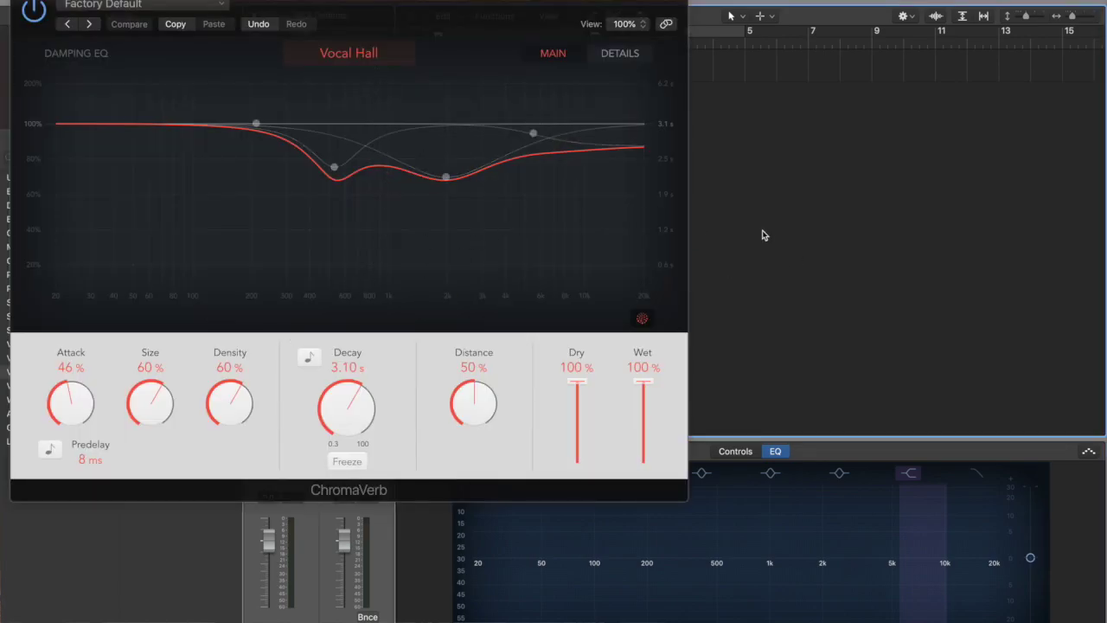
{"action": "key", "text": "super+w"}
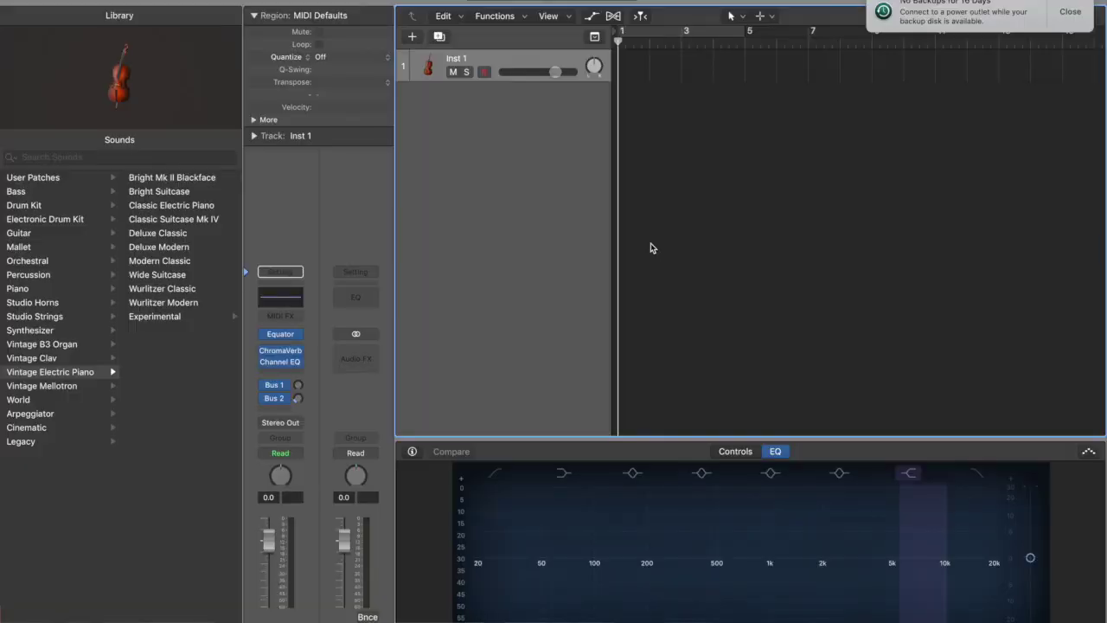
{"action": "left_click", "coordinate": [478, 613]}
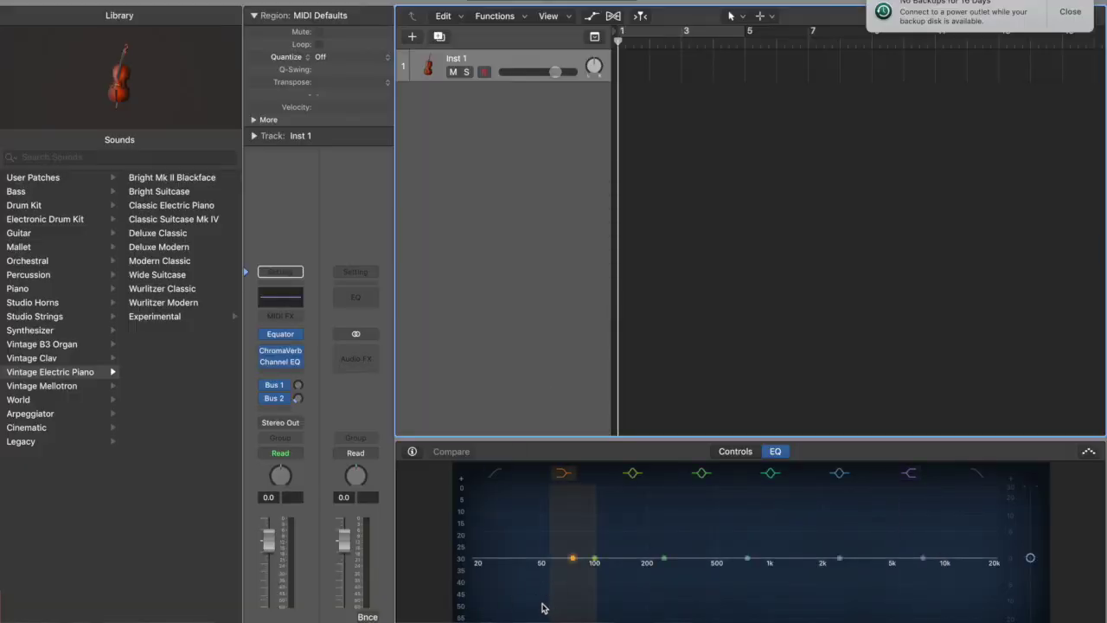